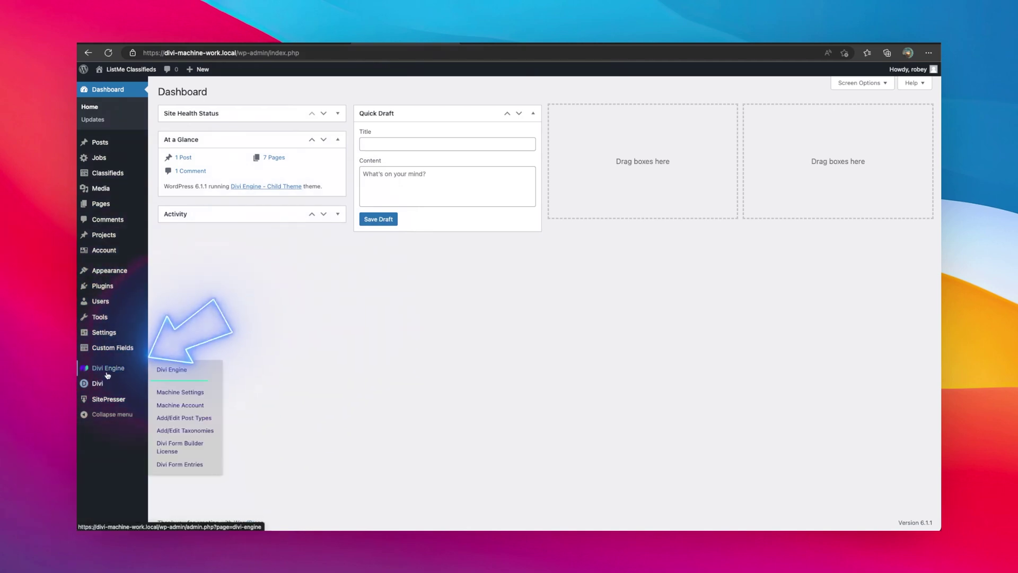
Open Divi Engine's Machine Settings and show its 2. Search Settings tab.
mouse_move(112, 368)
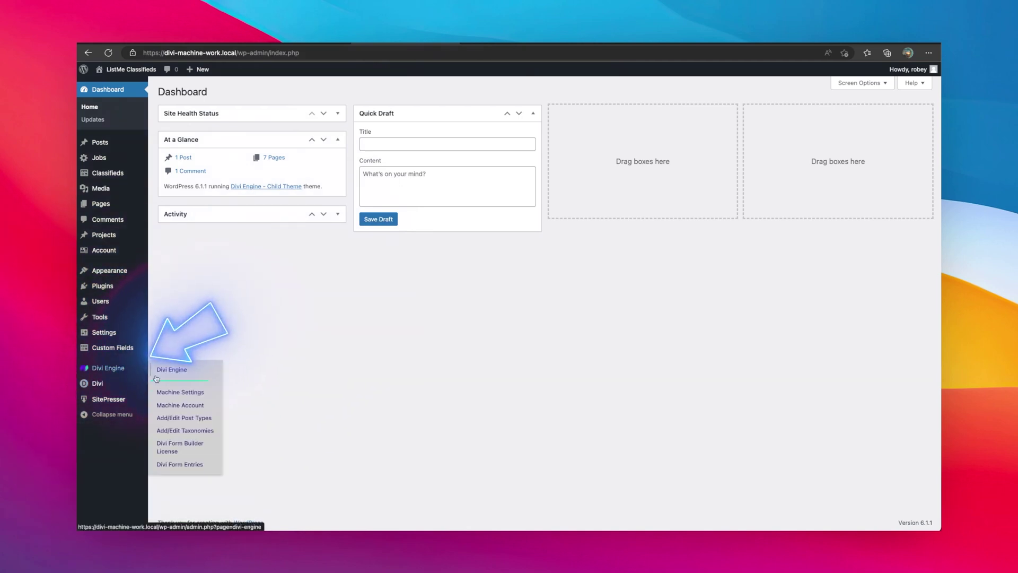
left_click(170, 393)
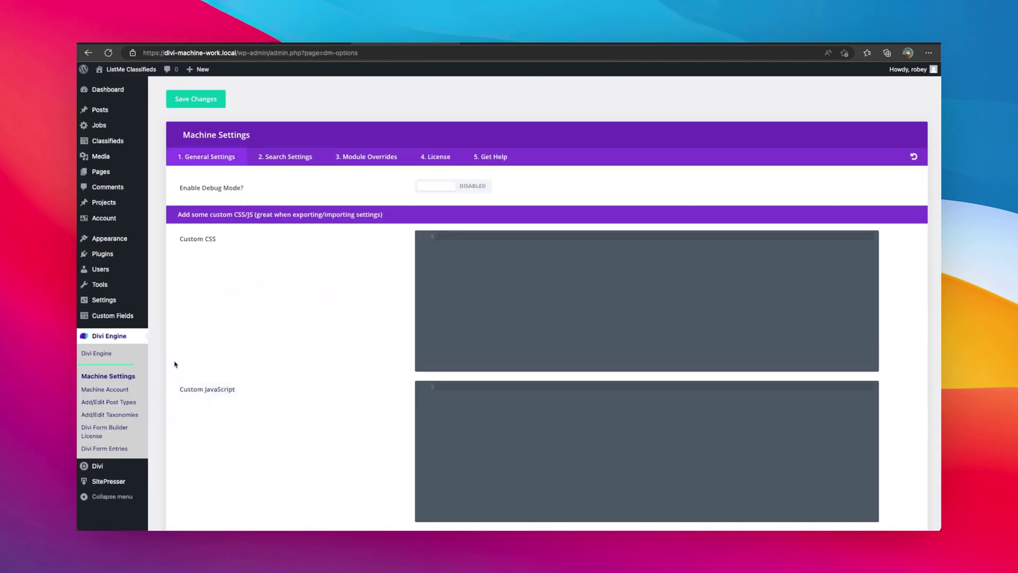
left_click(274, 163)
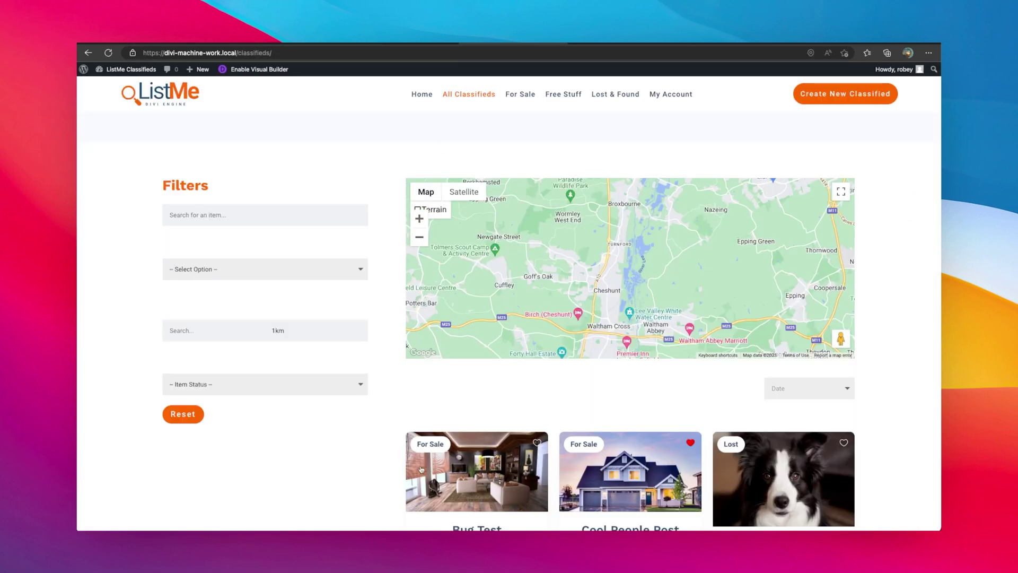
Search the classifieds for 'bags', find no results, reset the filter, and go back to the admin Machine Settings.
scroll(421, 470, "down", 3)
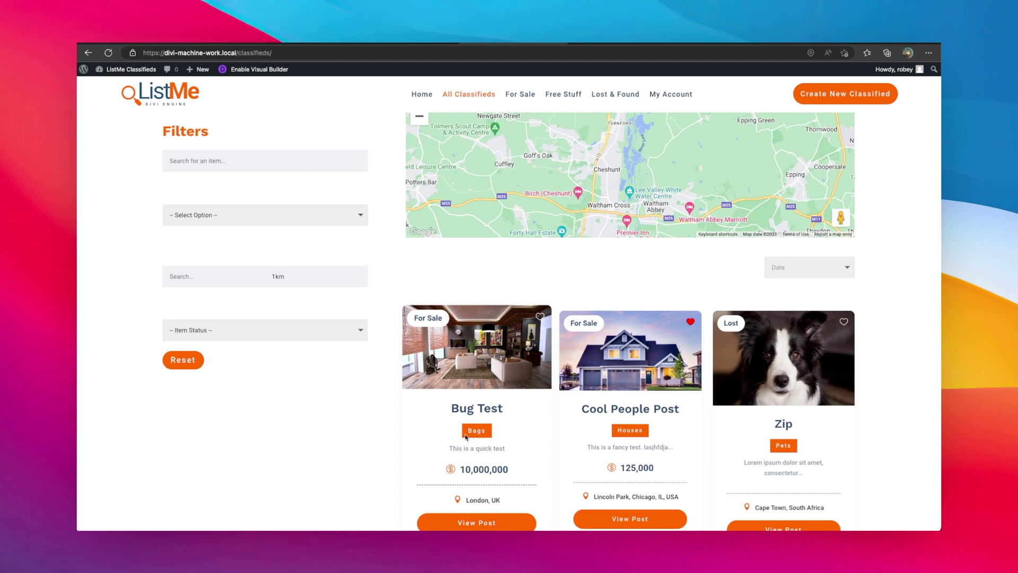
left_click(260, 163)
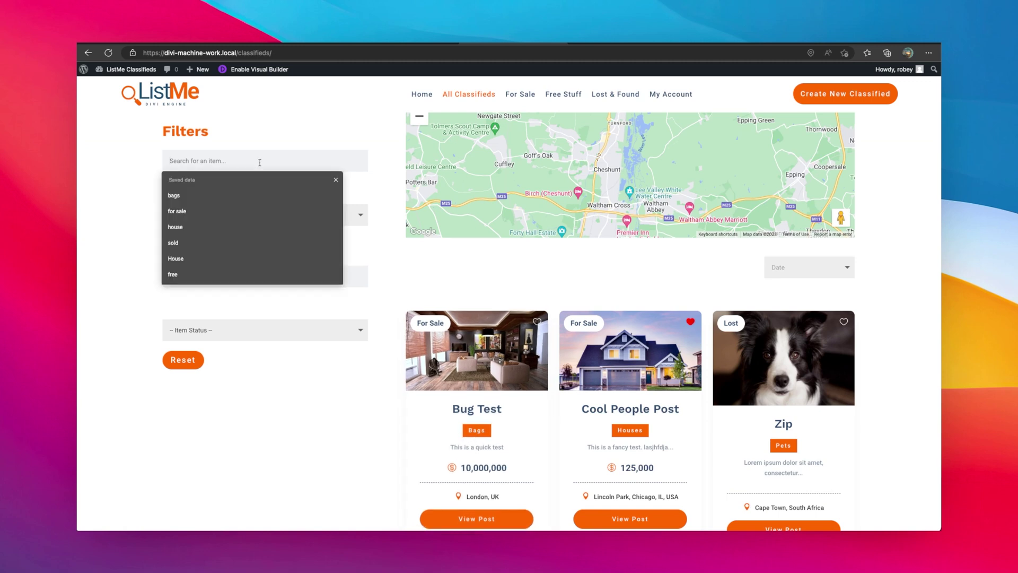
type("bags")
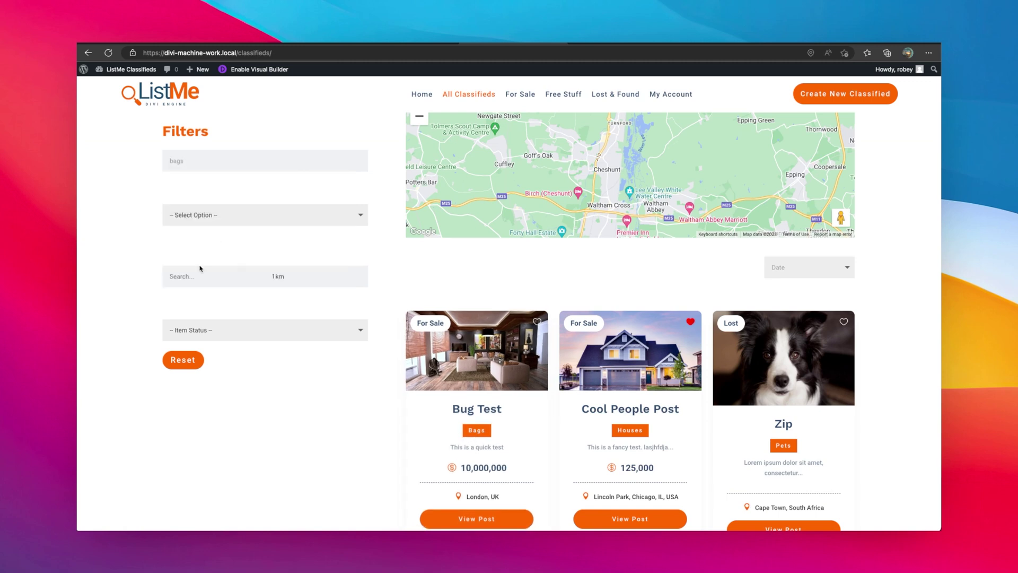
key("Return")
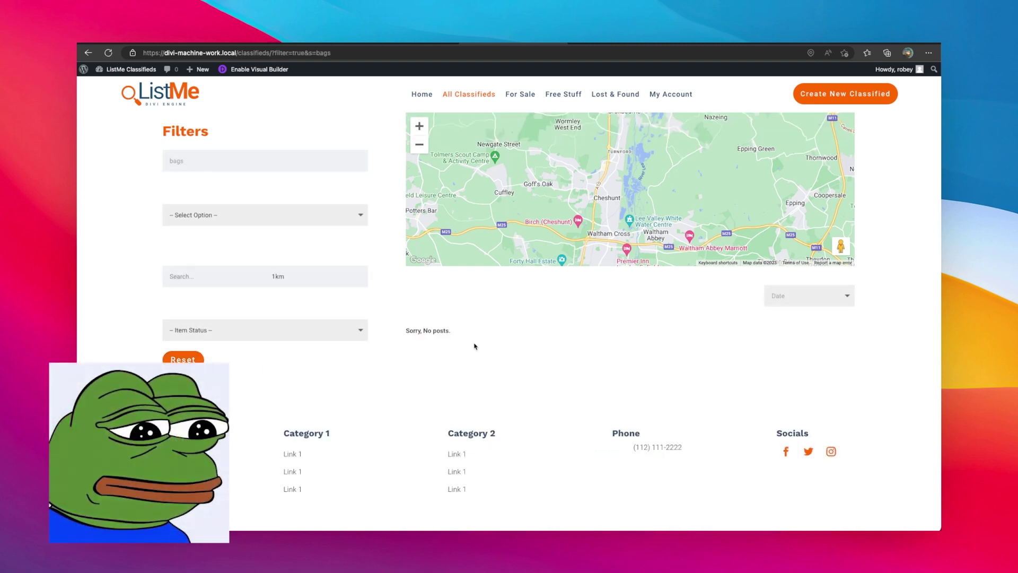
left_click(190, 360)
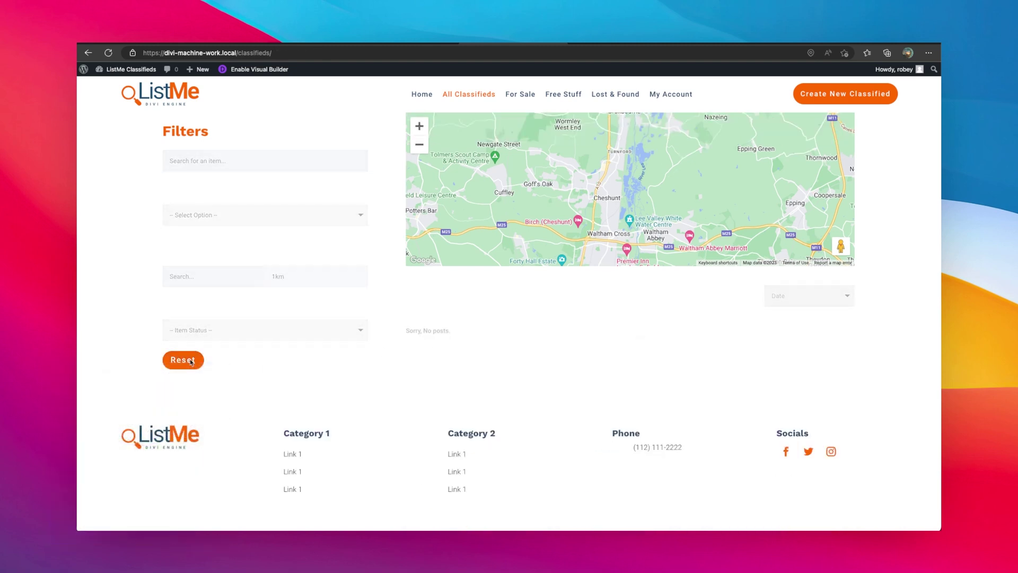
scroll(628, 375, "down", 3)
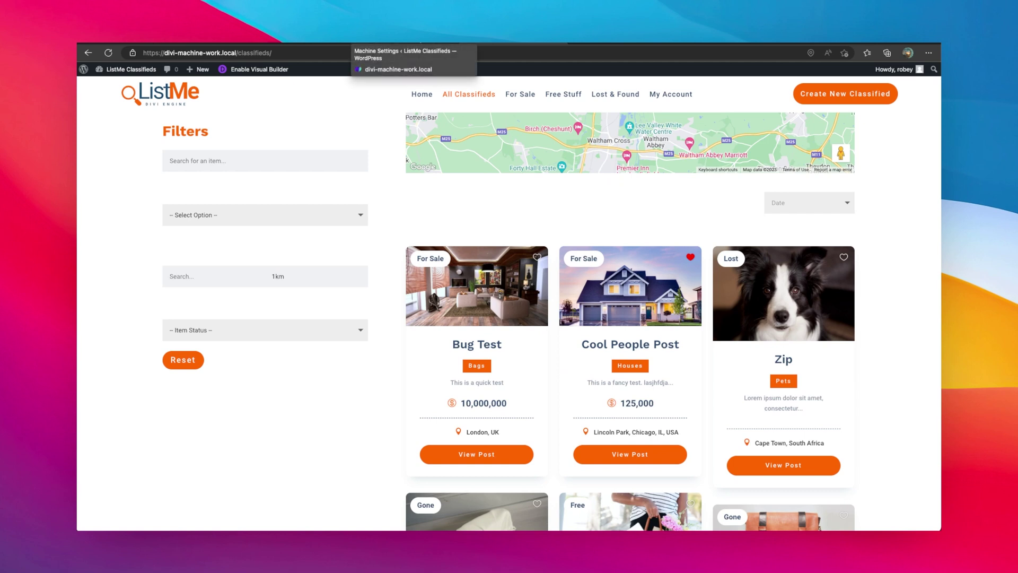
left_click(406, 44)
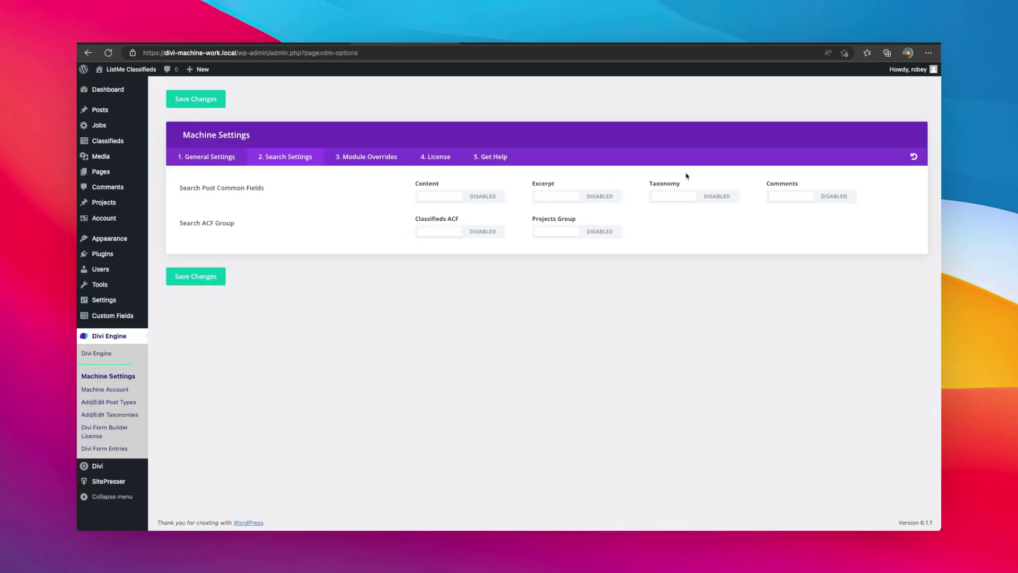
Review the Classifieds Item Types terms, enable Taxonomy in Machine Search Settings, then return to the classifieds page.
mouse_move(128, 140)
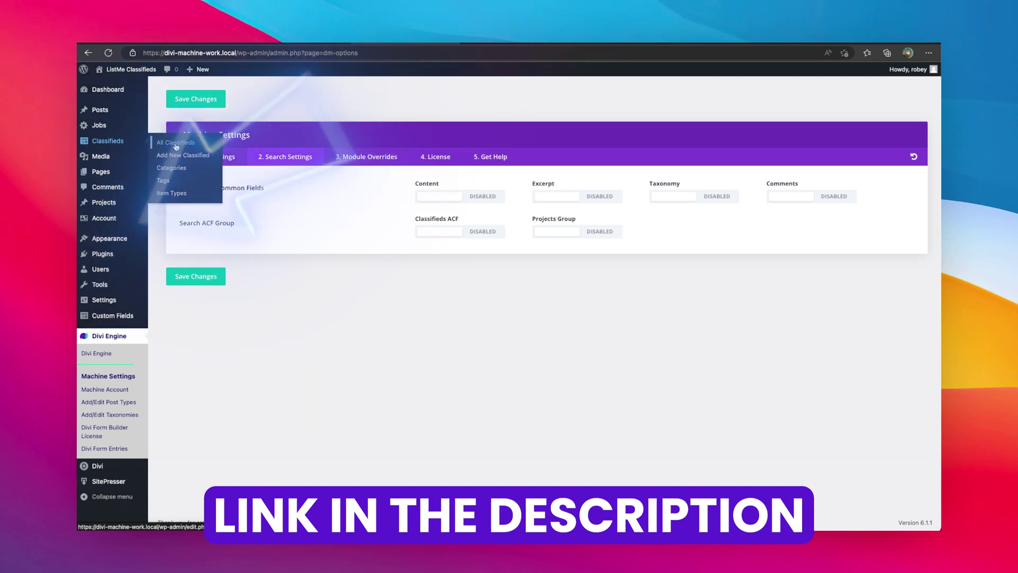
left_click(182, 194)
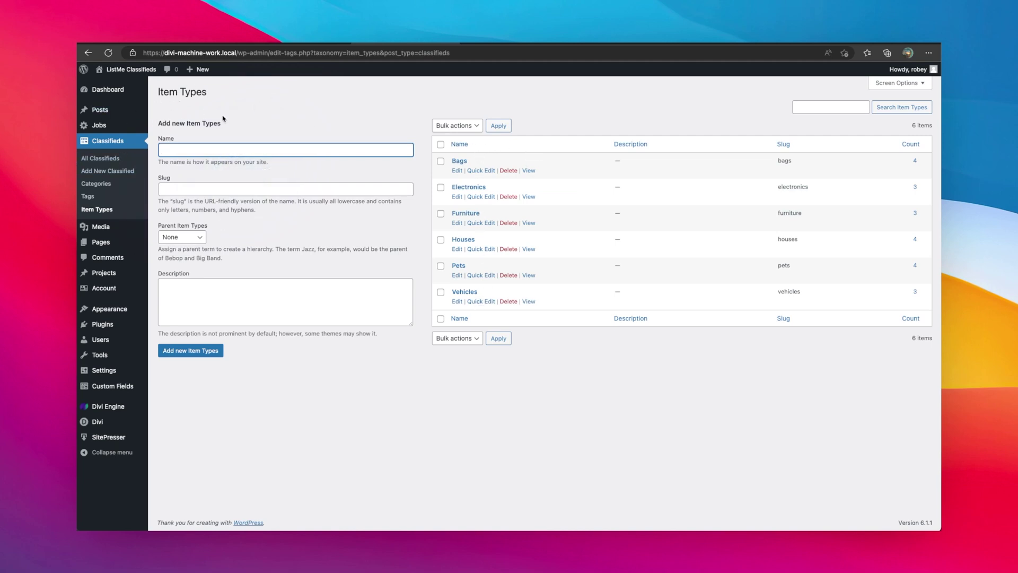
mouse_move(109, 406)
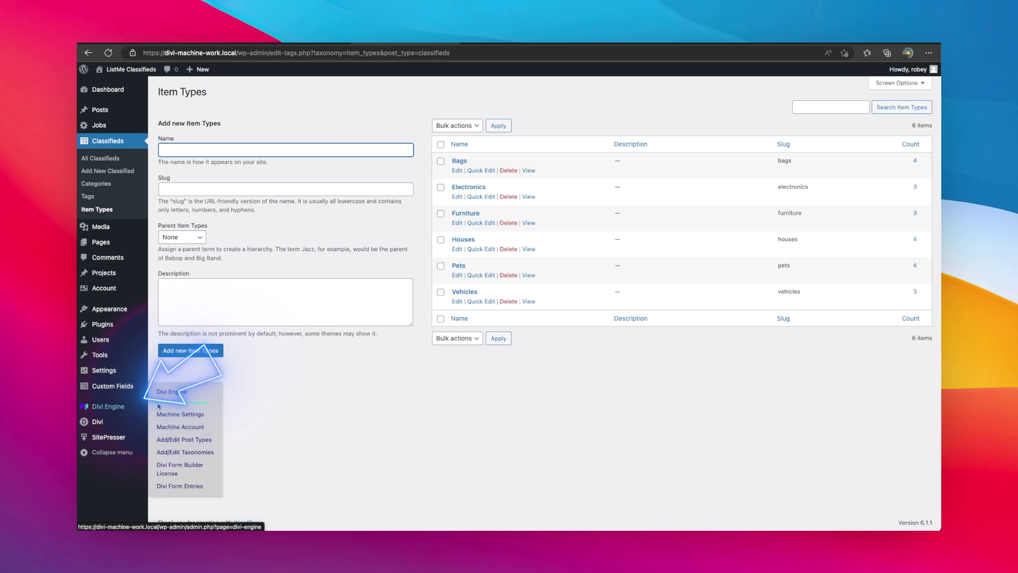
left_click(178, 415)
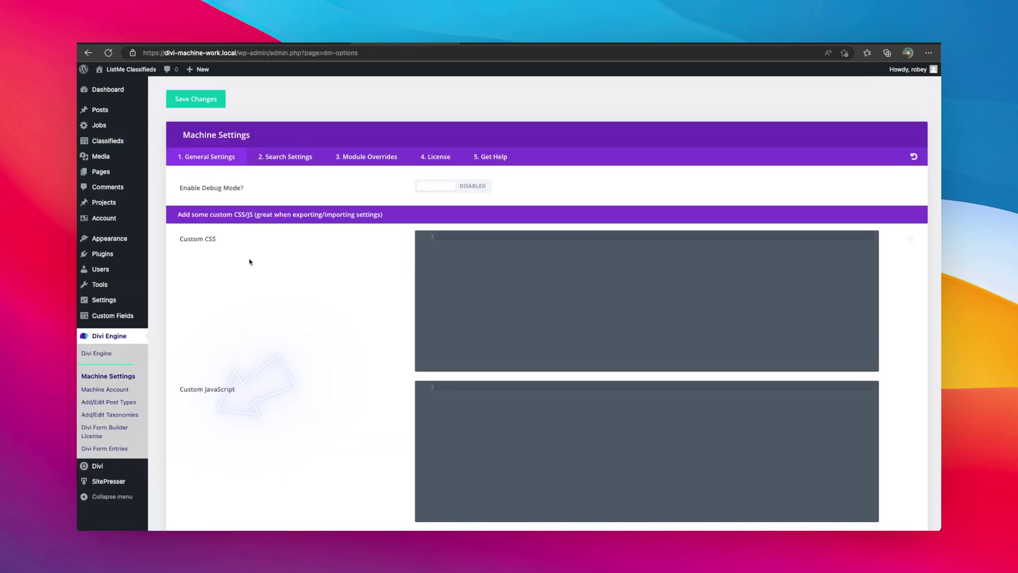
left_click(284, 160)
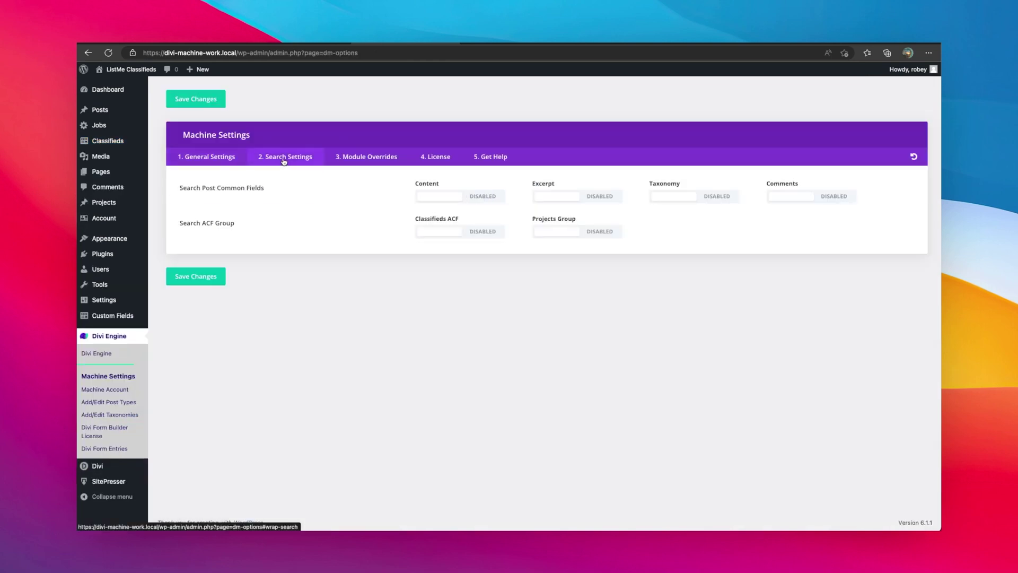
left_click(695, 196)
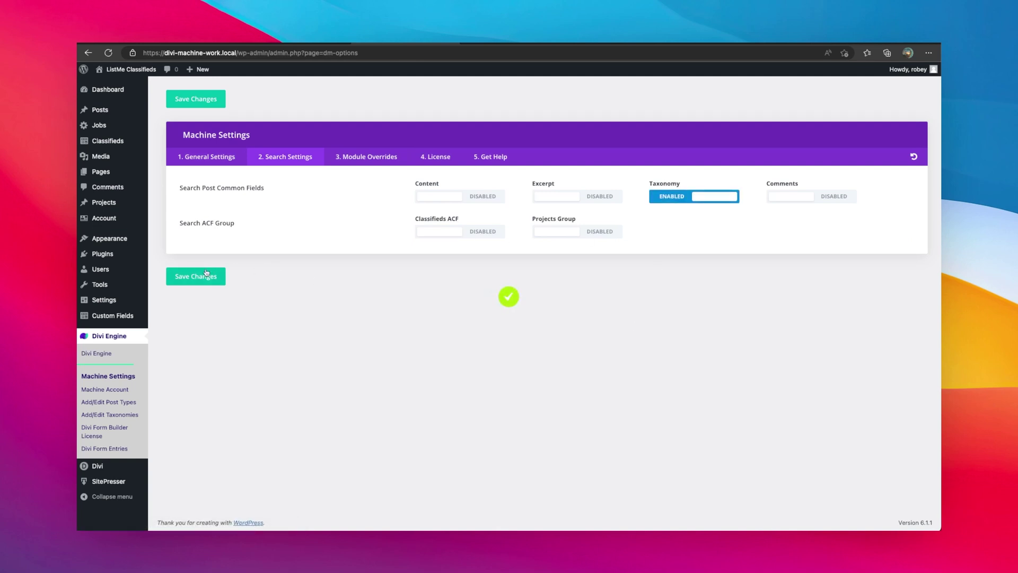
left_click(508, 46)
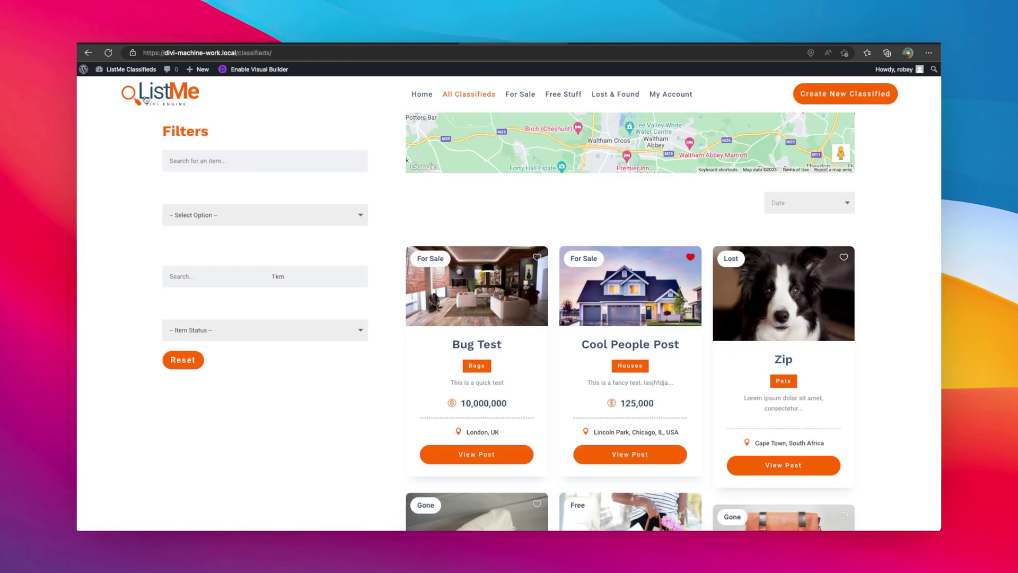
left_click(190, 362)
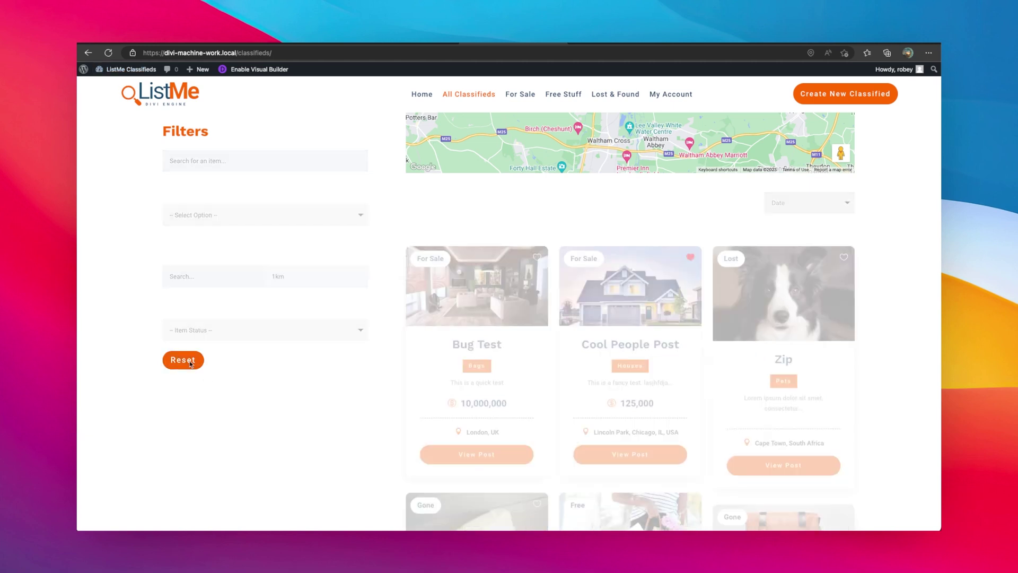
left_click(257, 164)
type("bags")
scroll(256, 448, "down", 4)
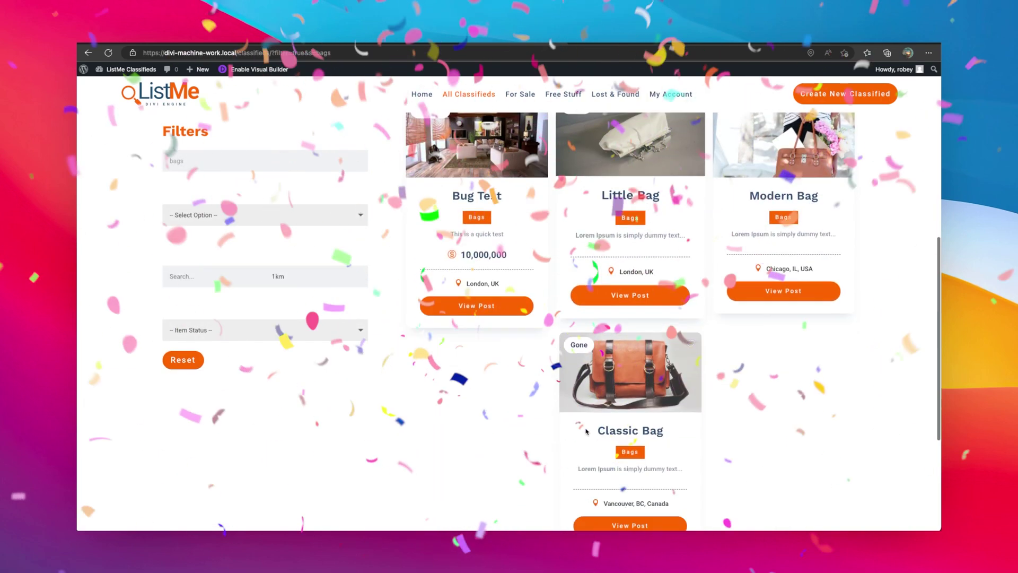
scroll(636, 261, "up", 4)
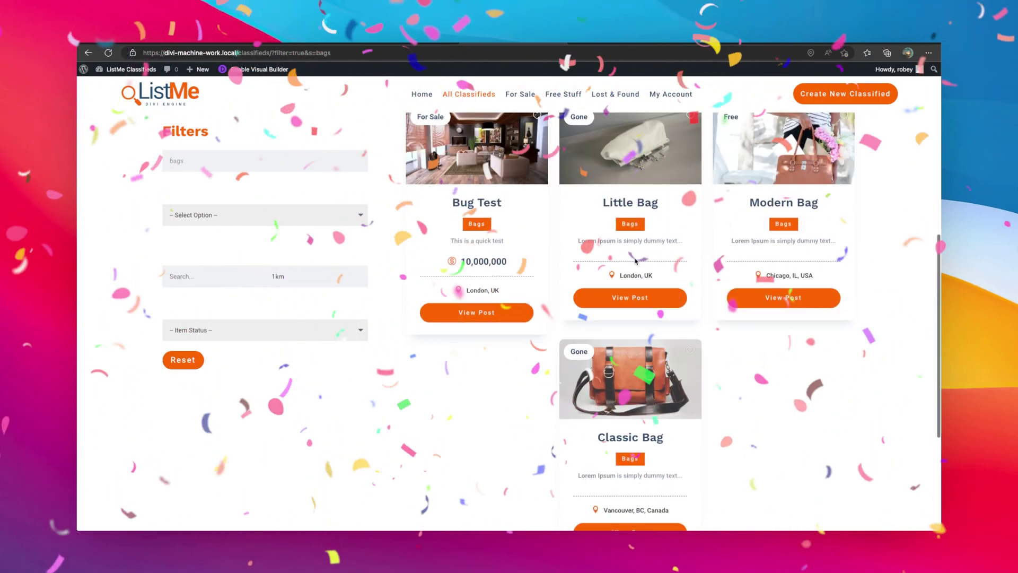
left_click(175, 360)
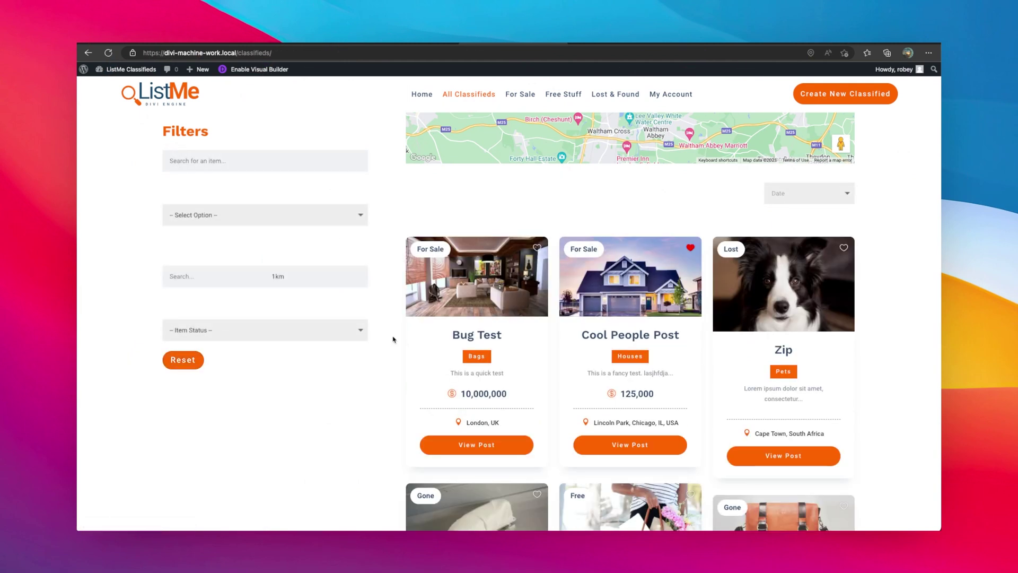
Search the classifieds listings for 'lost'.
scroll(345, 415, "down", 1)
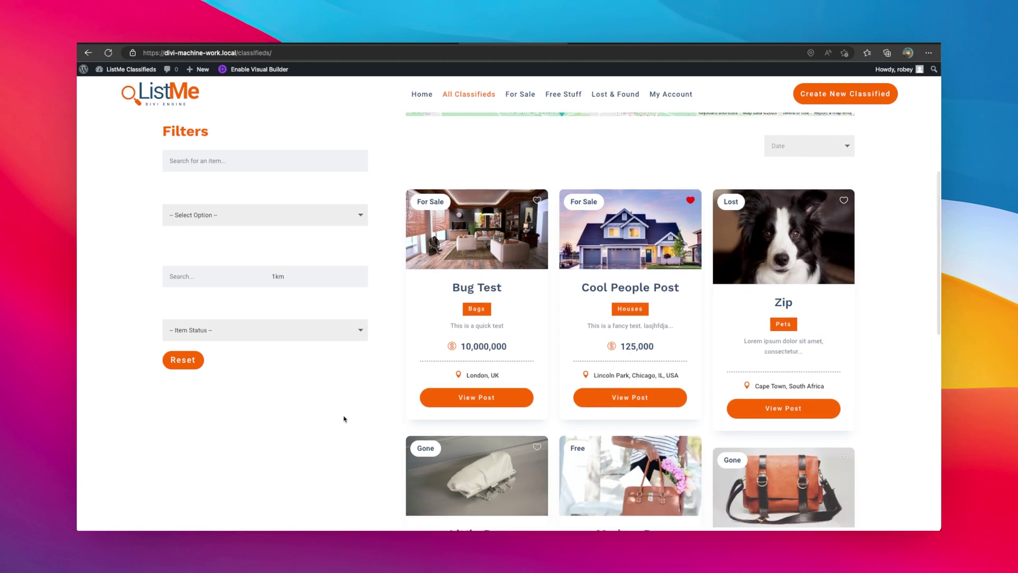
left_click(231, 155)
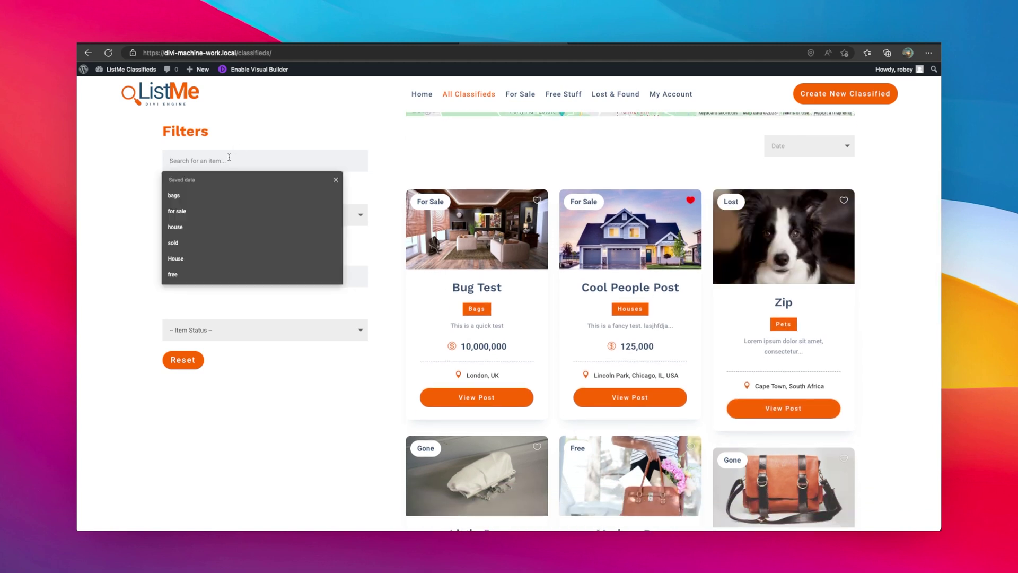
type("lost")
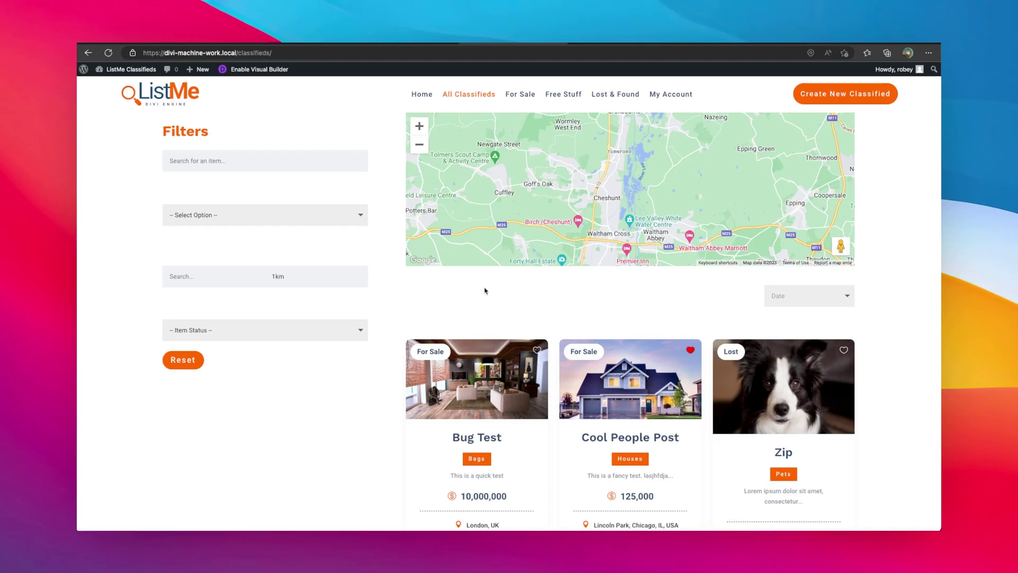
Search for 'sold', reset the filter, then switch to the admin Machine Search Settings.
left_click(266, 165)
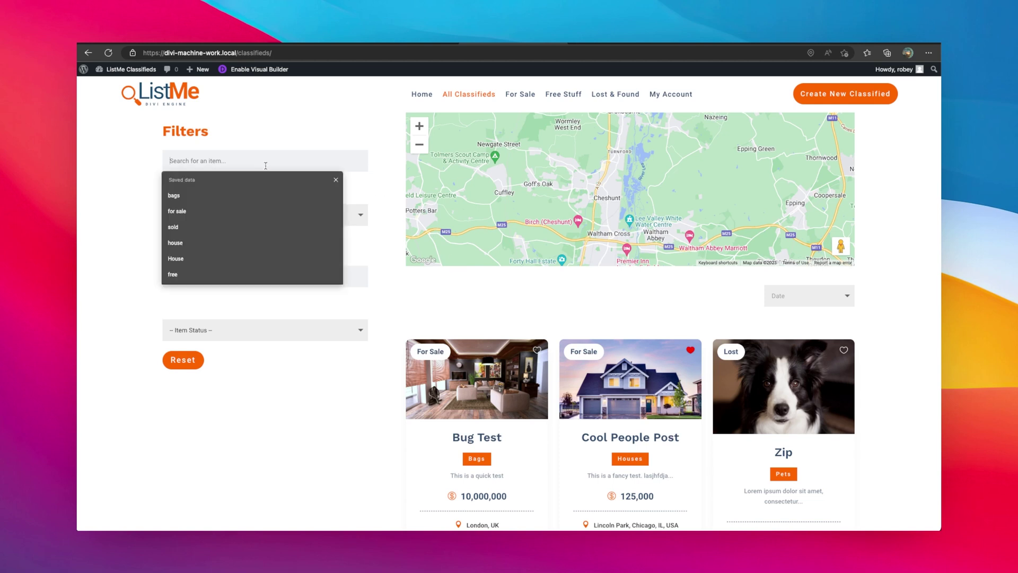
type("sold")
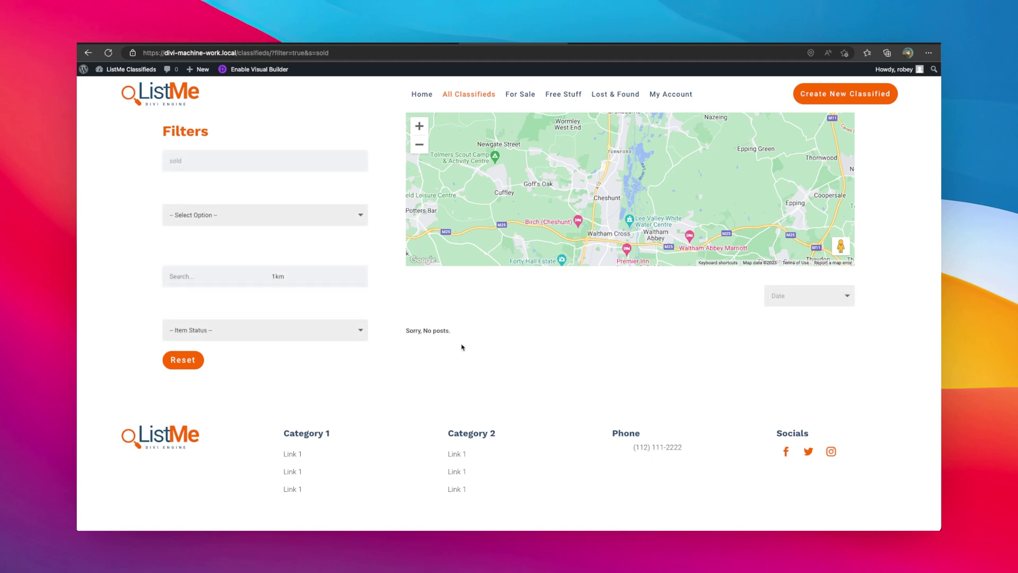
left_click(192, 356)
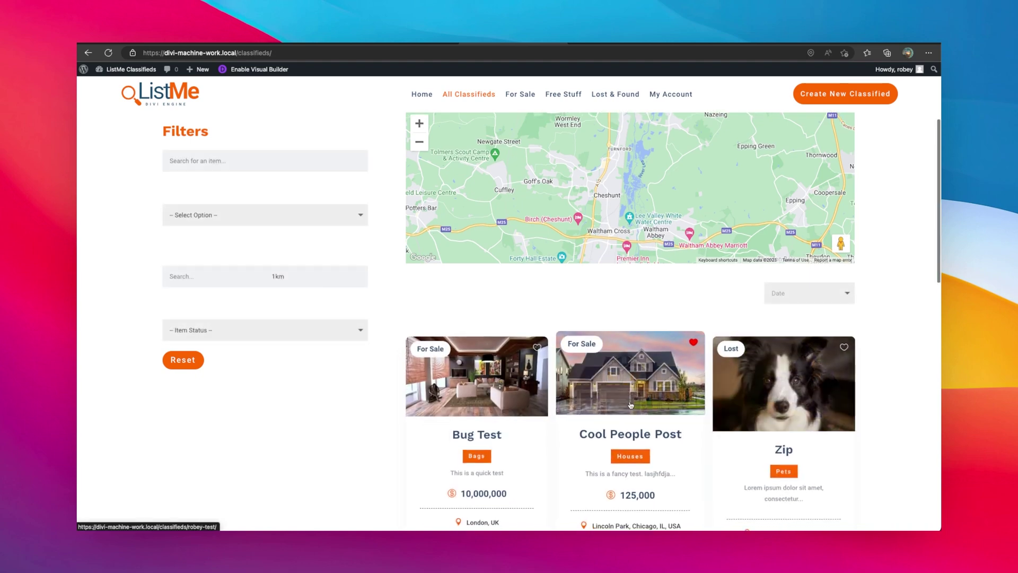
scroll(631, 405, "down", 5)
scroll(557, 295, "down", 10)
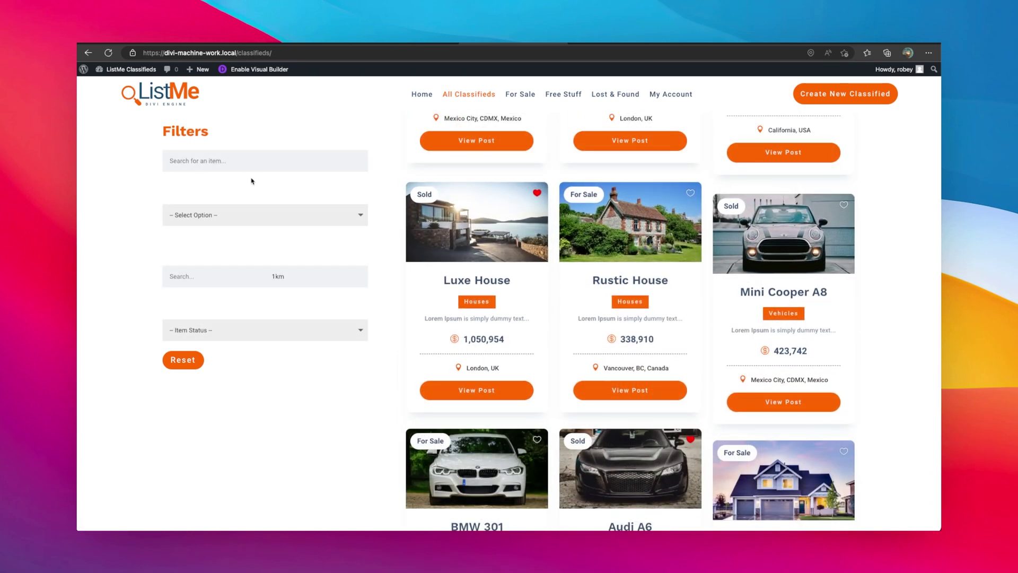
left_click(380, 44)
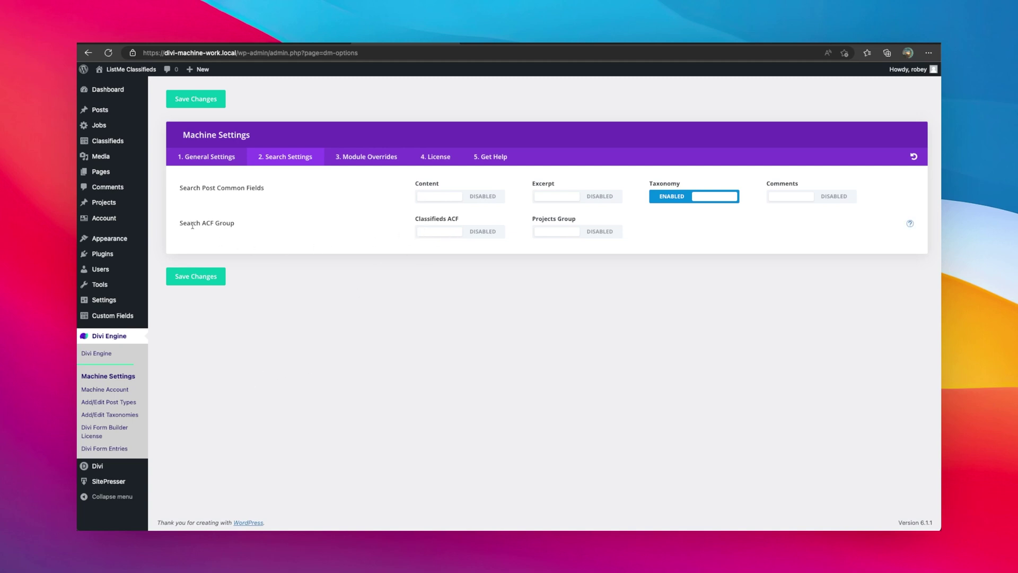
Set Classifieds ACF to Enabled under Search ACF Group and return to the ListMe Classifieds tab.
left_click(451, 234)
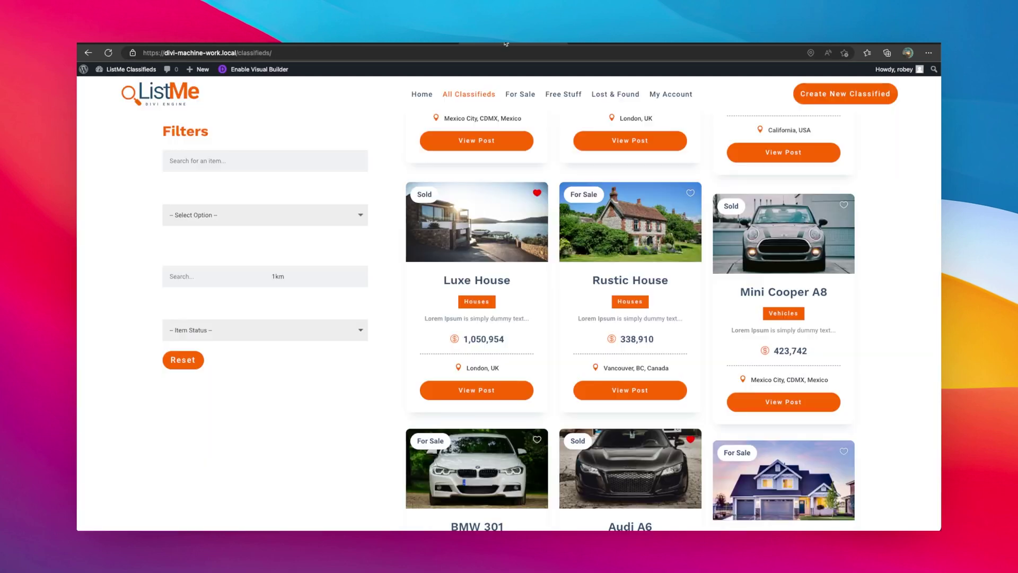
left_click(504, 44)
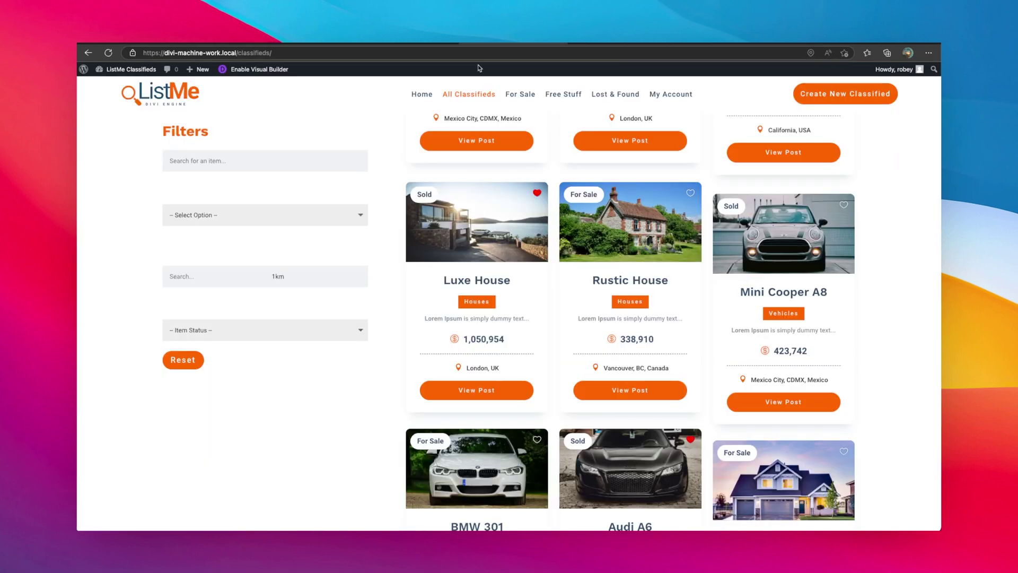
Reset the filters and search 'sold' to list Luxe House, Mini Cooper A8 and Audi A6.
left_click(193, 356)
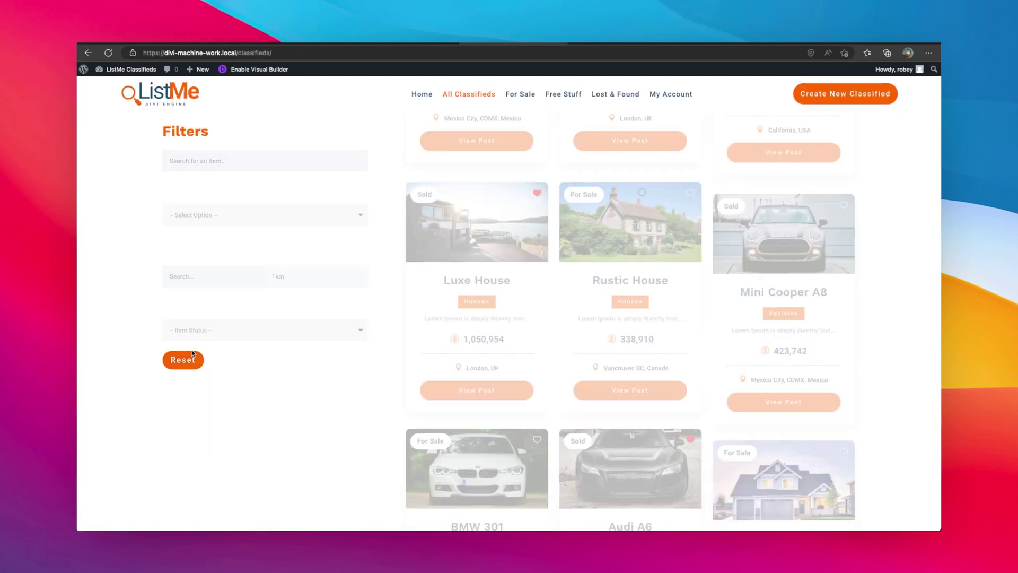
left_click(246, 166)
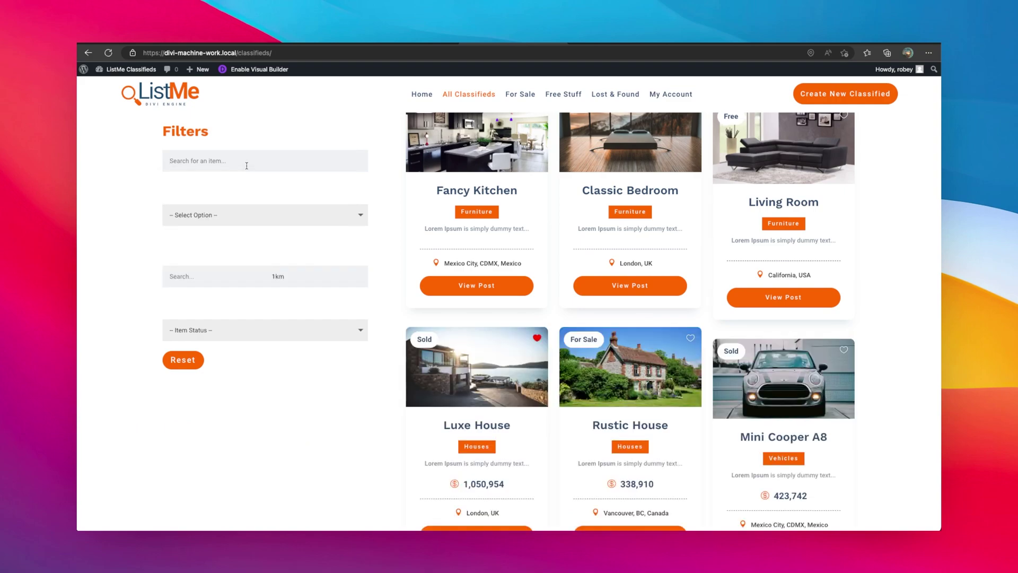
type("sold")
key("Return")
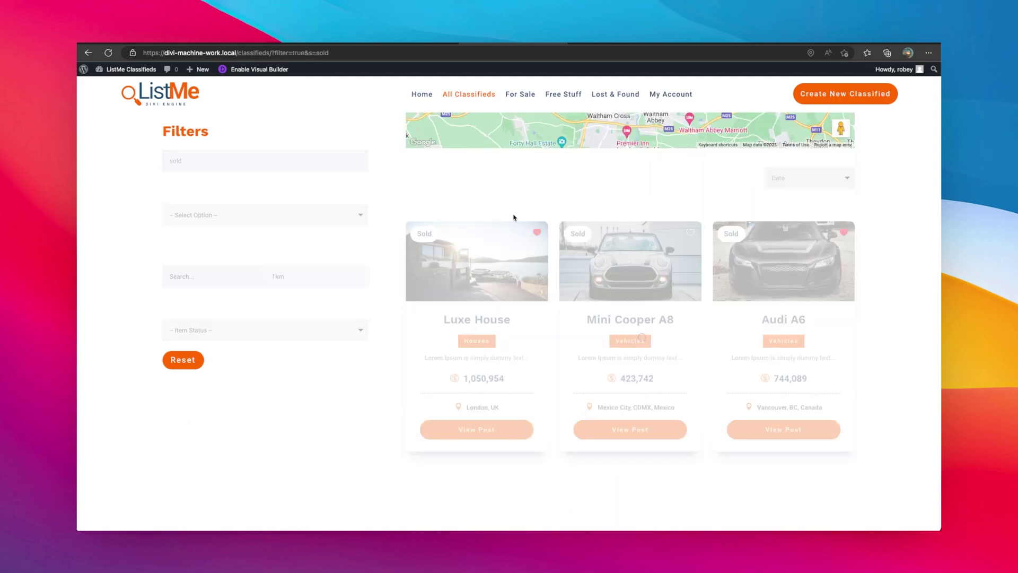